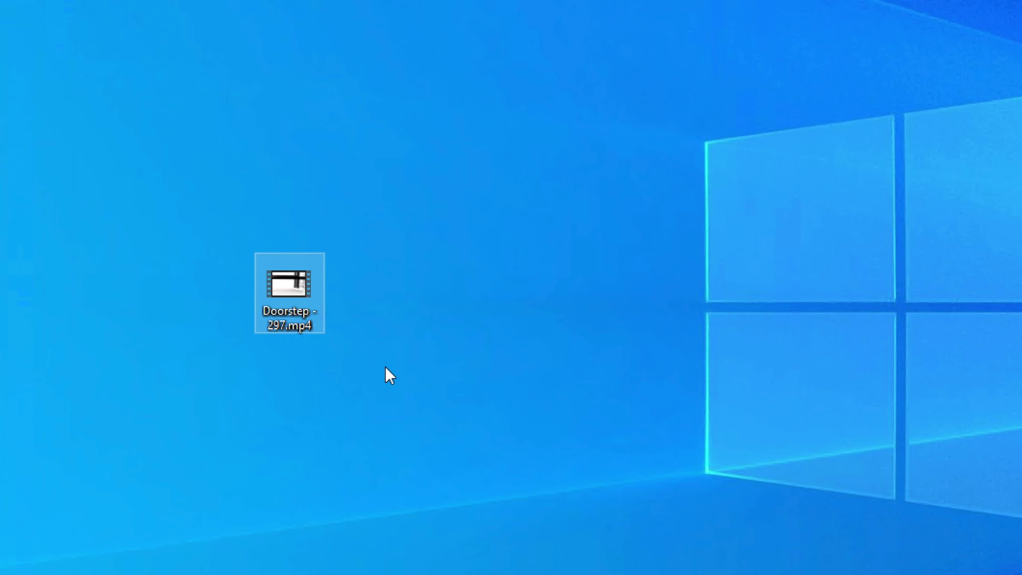
- Select the Doorstep - 297.mp4 video file on the desktop
click(304, 274)
click(283, 289)
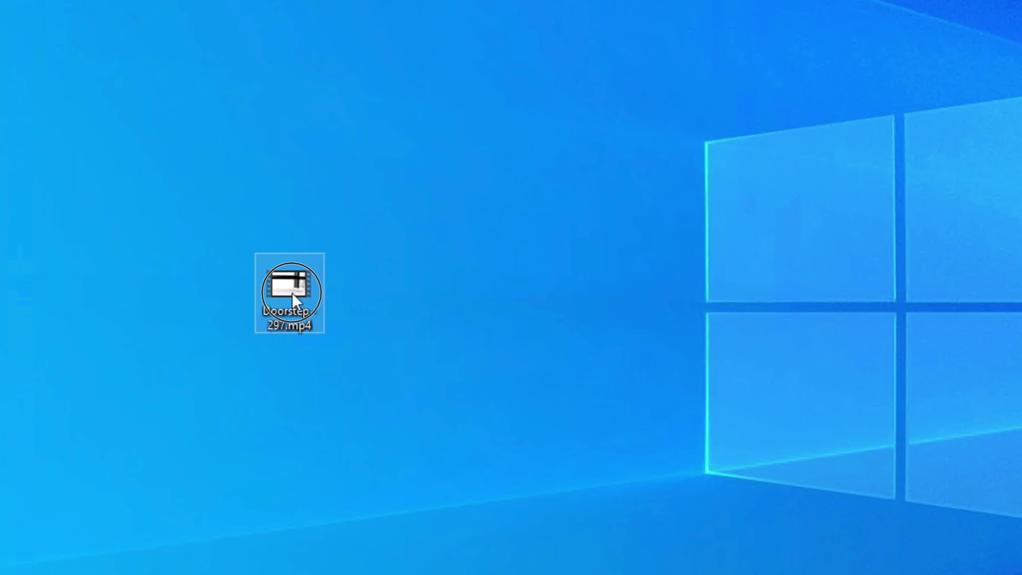
- Open Doorstep - 297.mp4 with Windows Media Player via the file's Open with menu
mouse_move(286, 288)
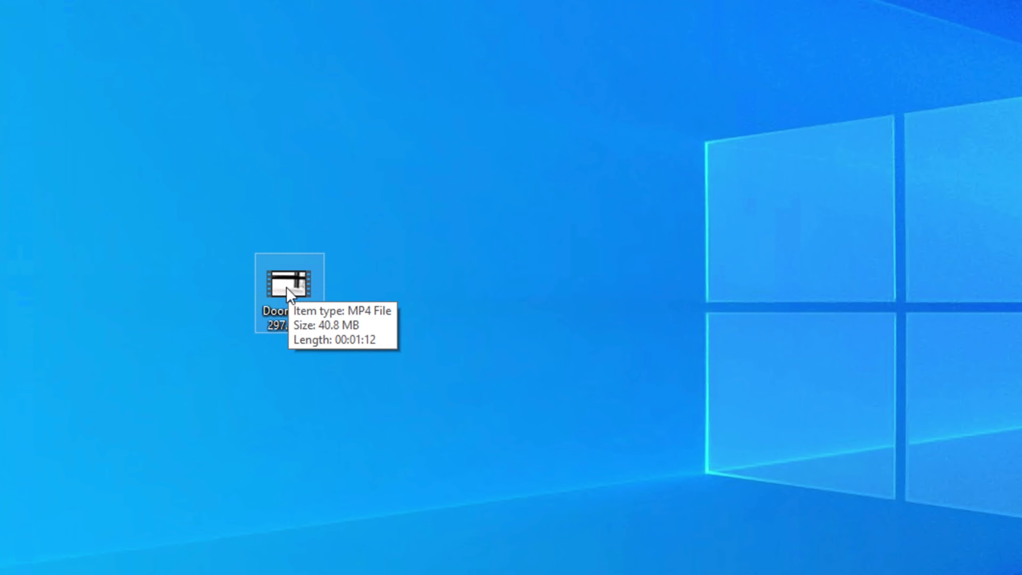
right_click(286, 288)
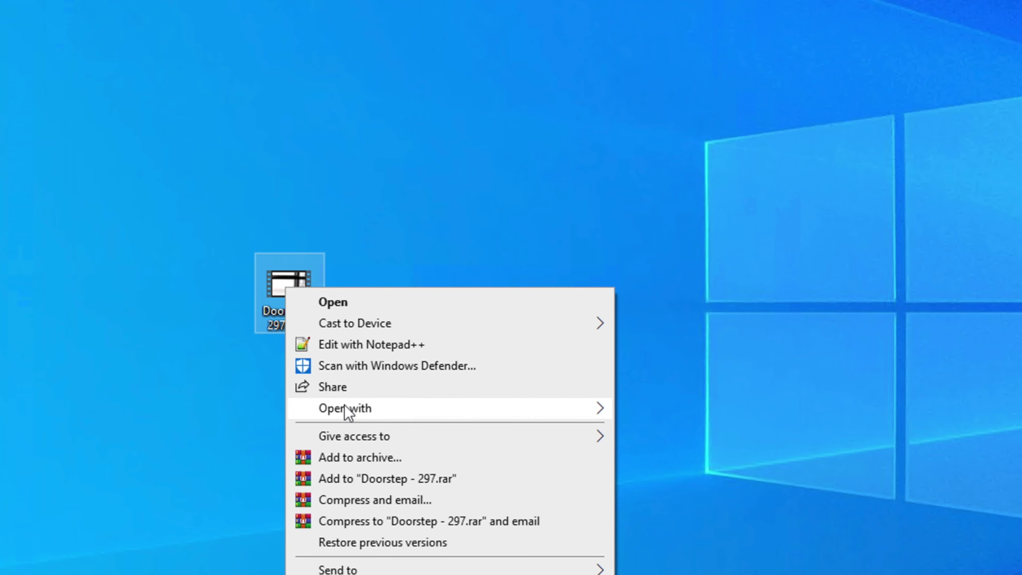
mouse_move(397, 406)
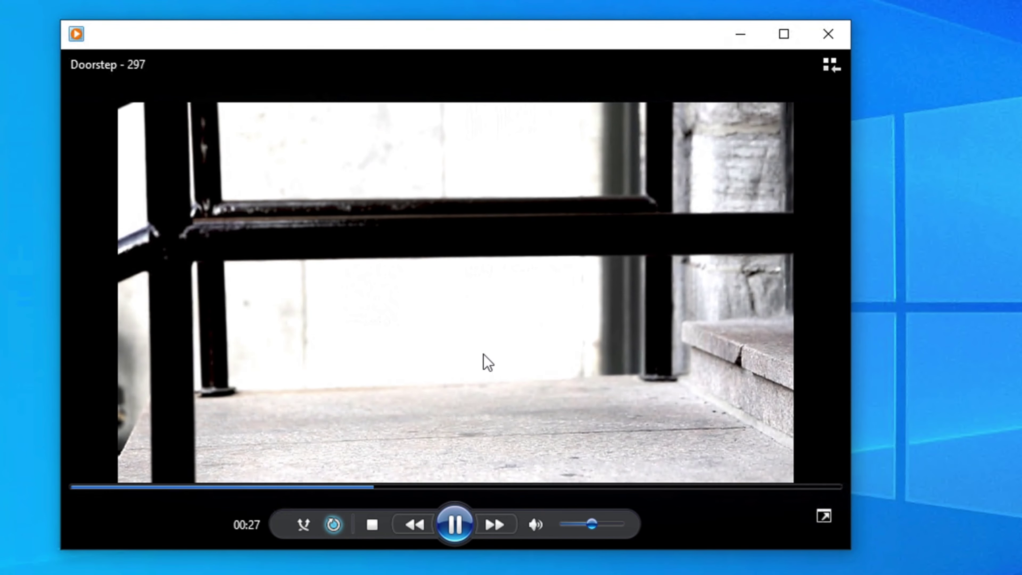
- Show the Enhancements submenu from the playing video's context menu
right_click(348, 266)
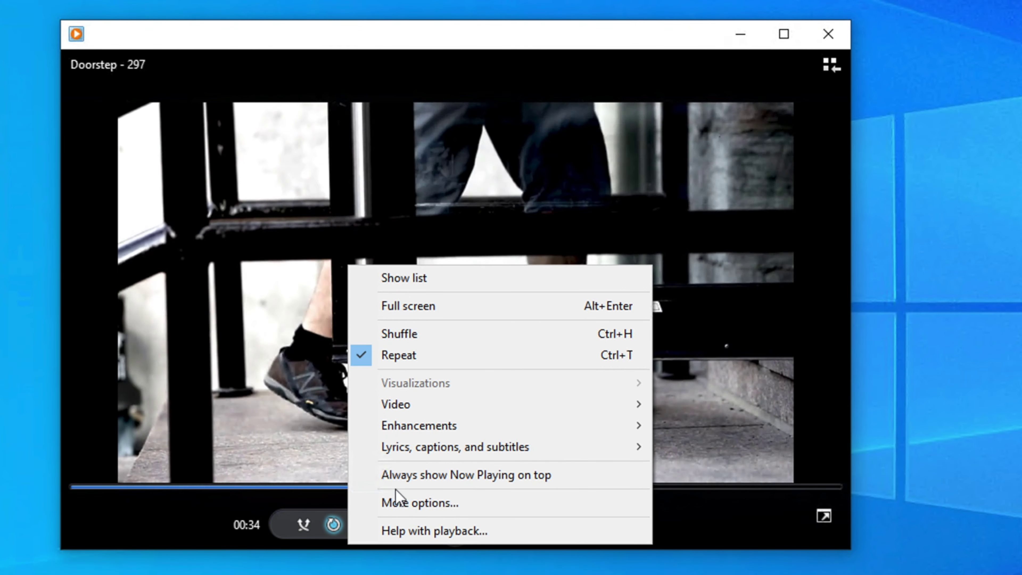
mouse_move(380, 426)
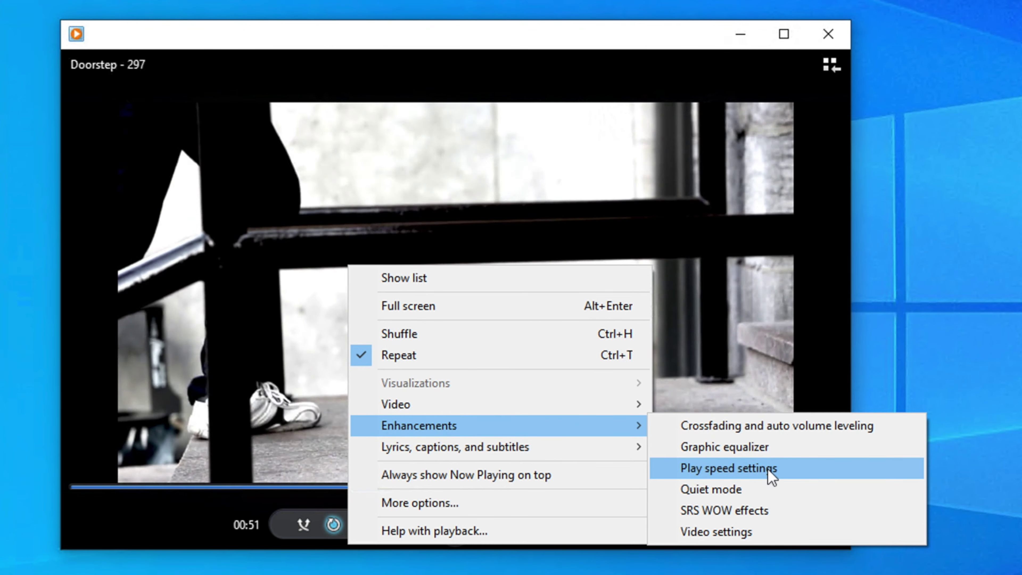
- Open Play speed settings (at 1.0) and center the panel over the player
click(747, 471)
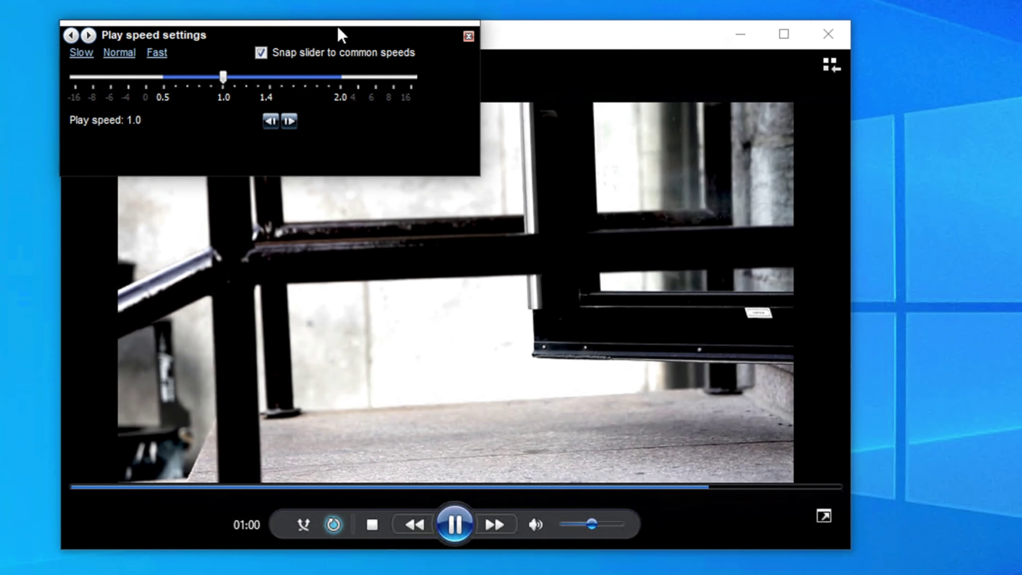
mouse_move(340, 34)
mouse_down()
mouse_move(374, 91)
mouse_move(459, 177)
mouse_up()
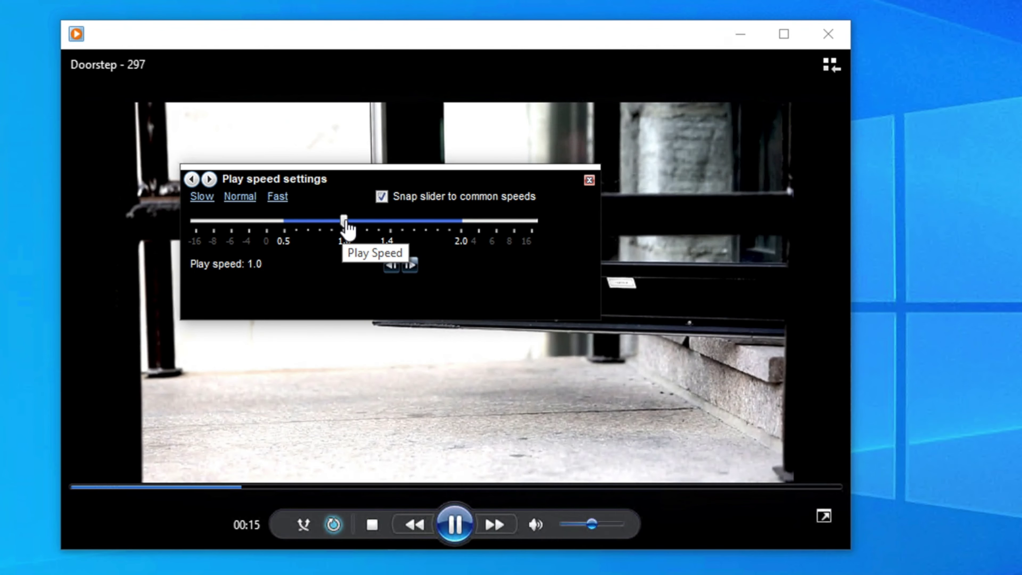
- Try play speeds 1.7, 0.6 and 1.0, settling on 1.3, with the panel moved below the video
drag(345, 221, 423, 222)
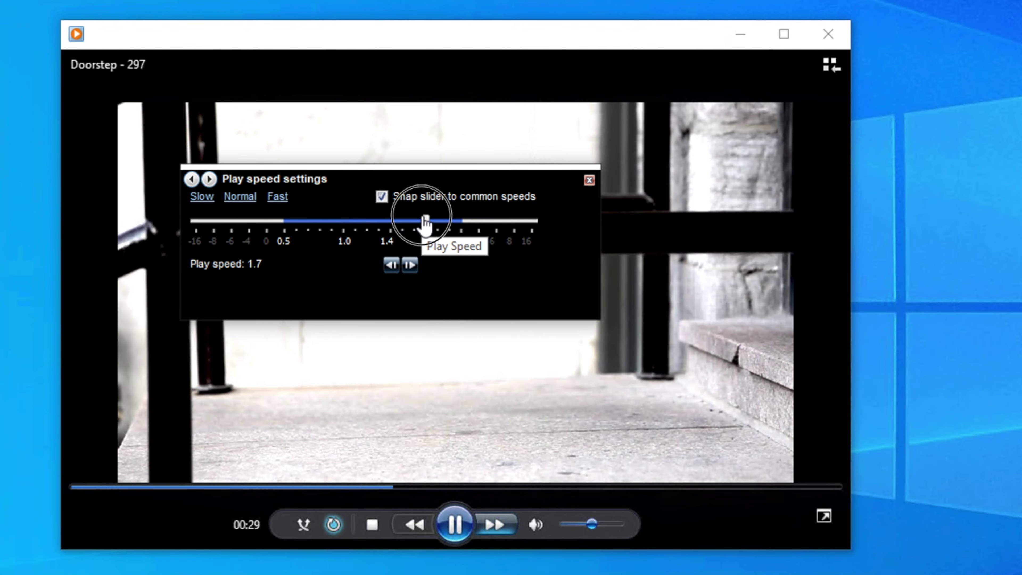
drag(425, 222, 298, 222)
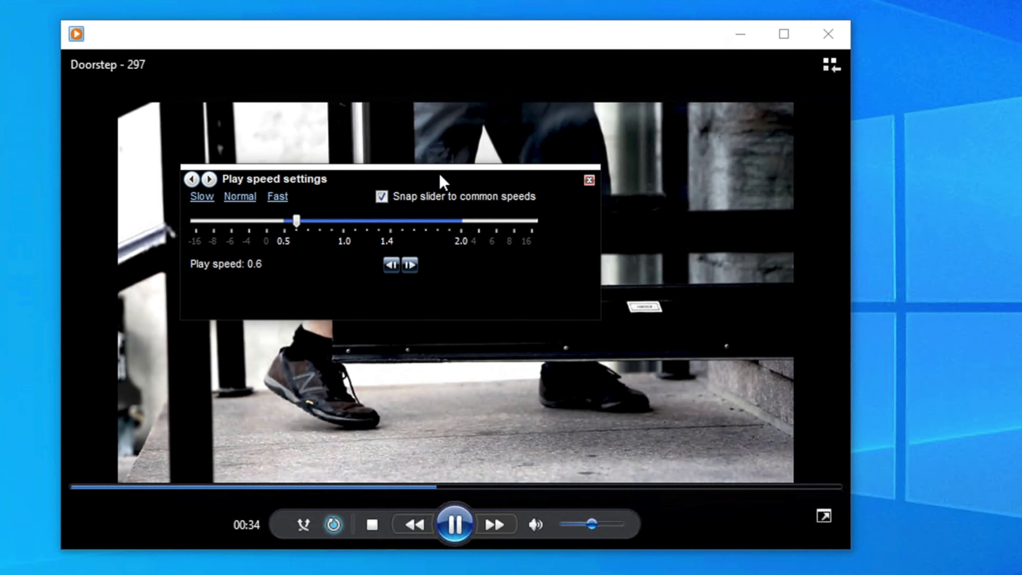
mouse_move(440, 176)
mouse_down()
mouse_move(661, 287)
mouse_move(621, 364)
mouse_move(560, 441)
mouse_up()
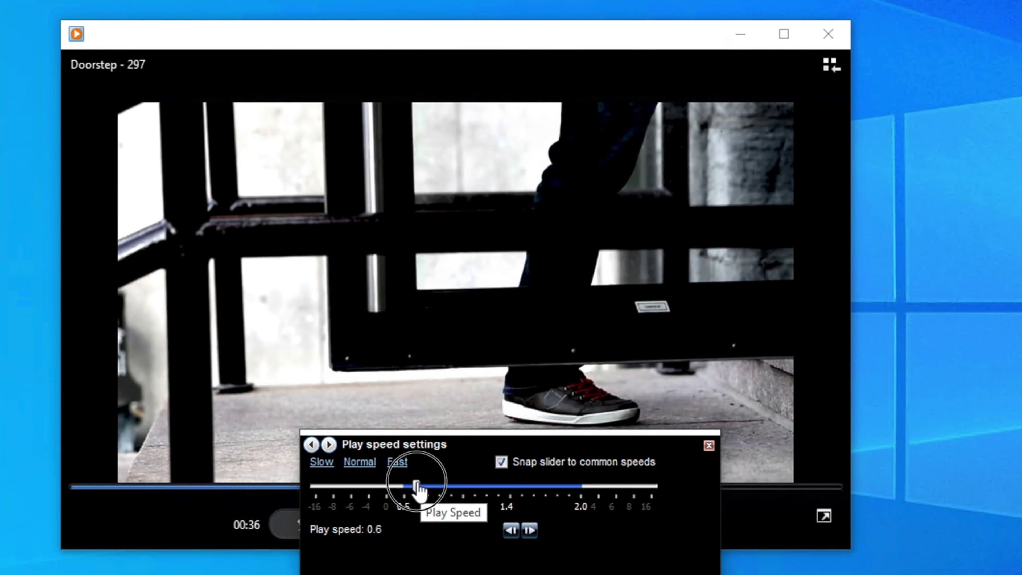
drag(418, 489, 464, 489)
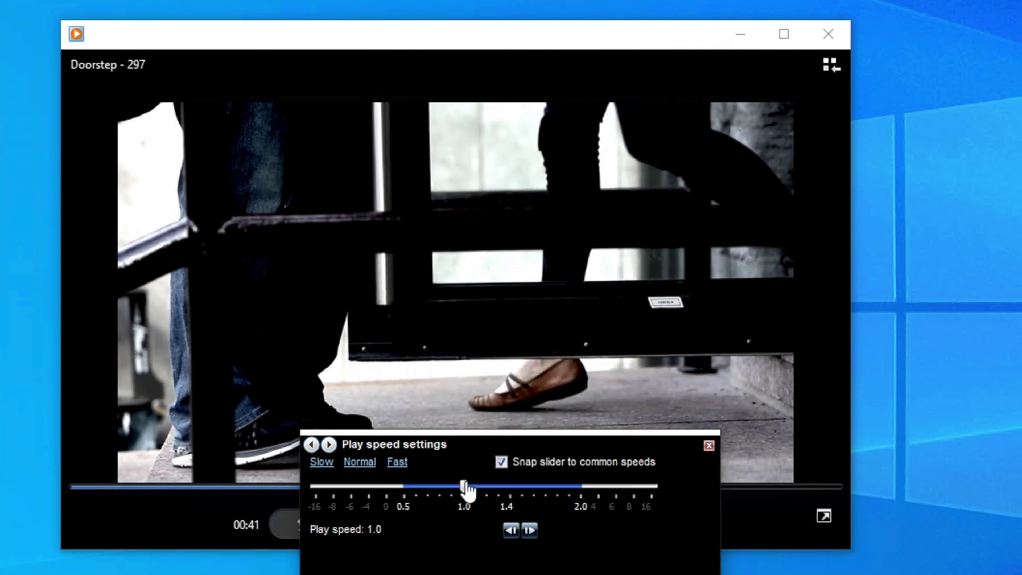
drag(465, 489, 498, 489)
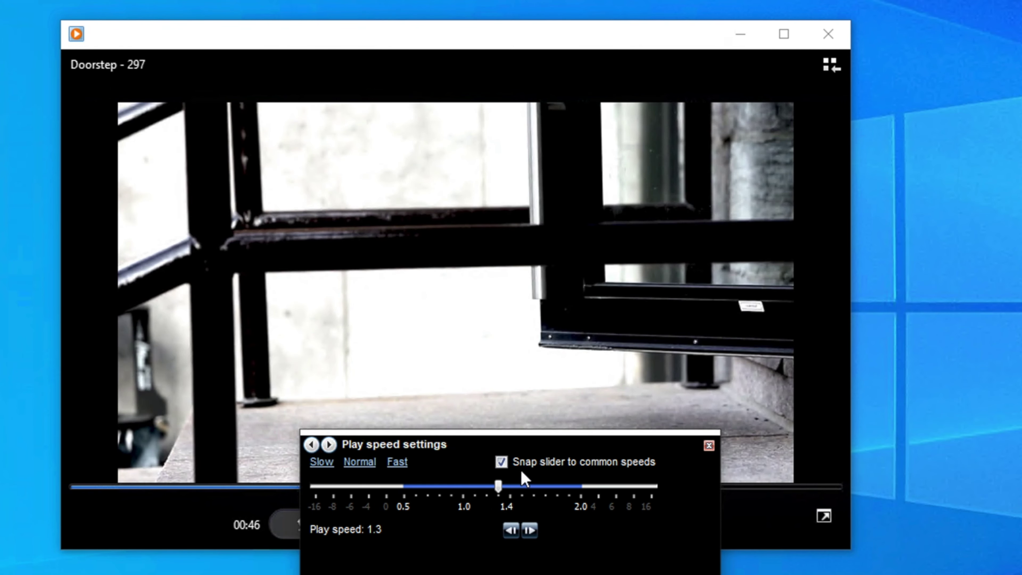
- Reposition the Play speed panel over the middle of the video, slightly lower
mouse_move(442, 439)
mouse_down()
mouse_move(460, 477)
mouse_move(495, 279)
mouse_move(415, 250)
mouse_up()
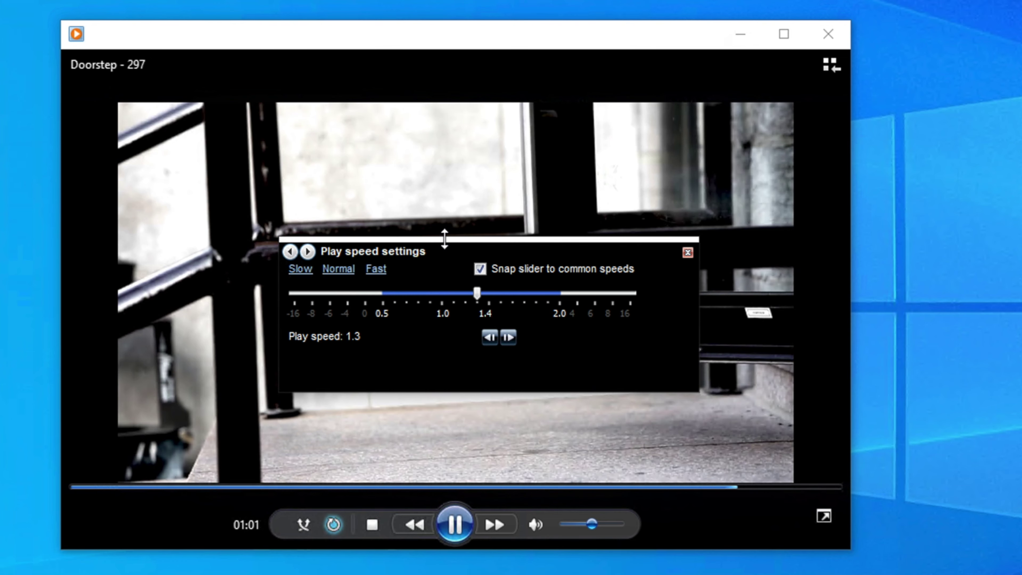
drag(440, 254, 430, 294)
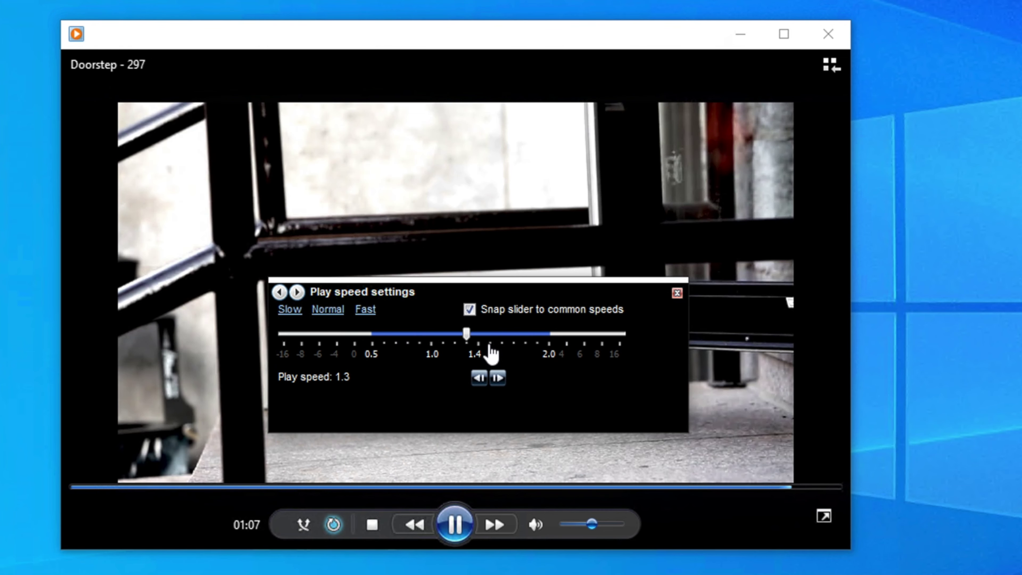
- Reopen Play speed settings via Enhancements, center the panel, and slide the speed toward 1.0
click(677, 293)
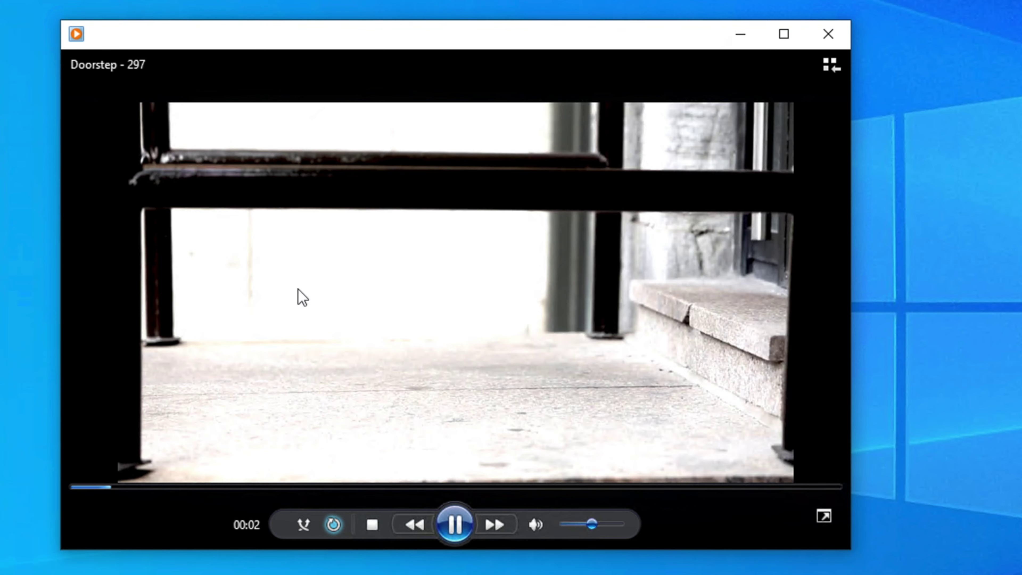
right_click(367, 269)
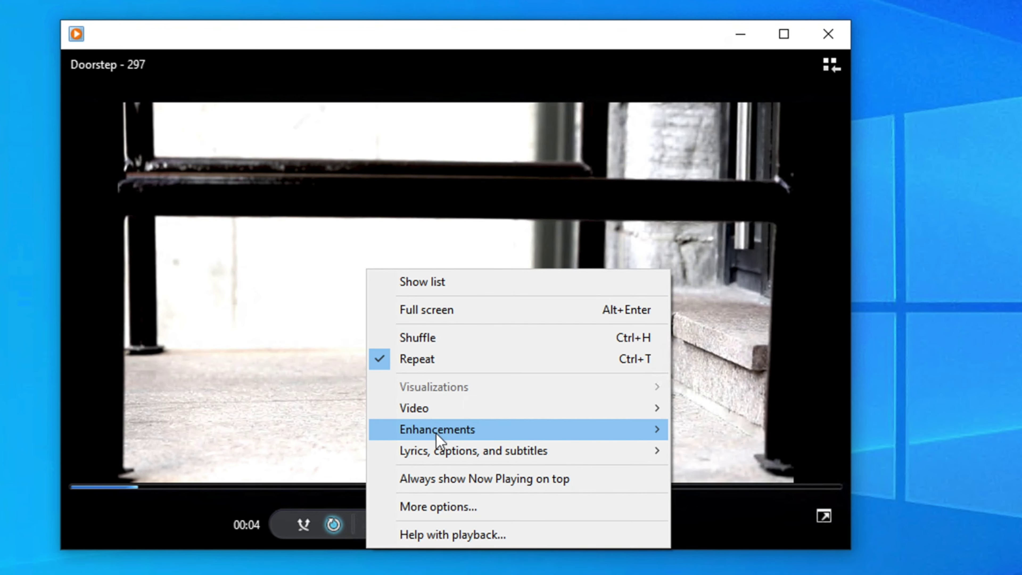
mouse_move(514, 427)
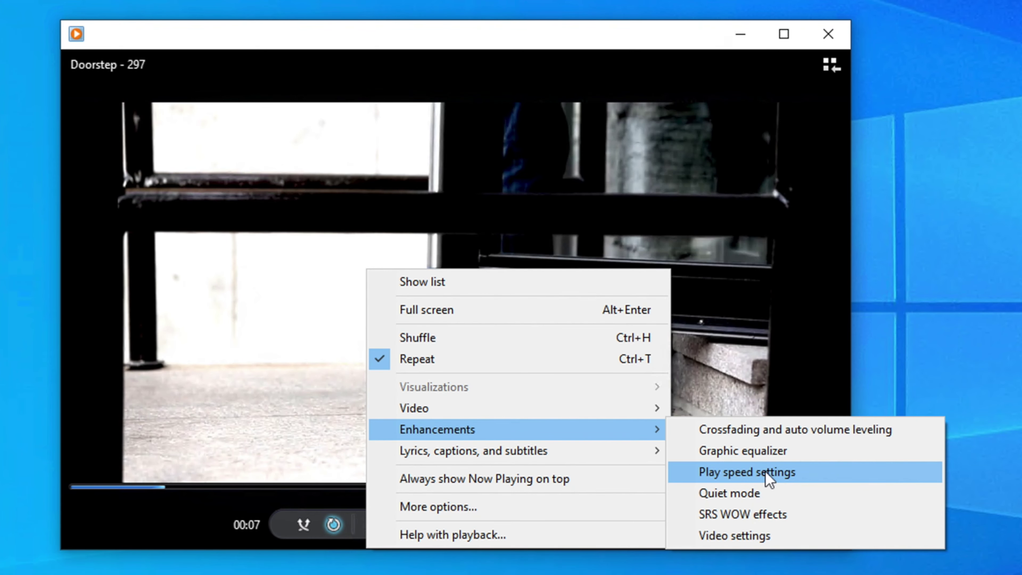
click(765, 472)
drag(331, 48, 537, 284)
drag(464, 310, 438, 313)
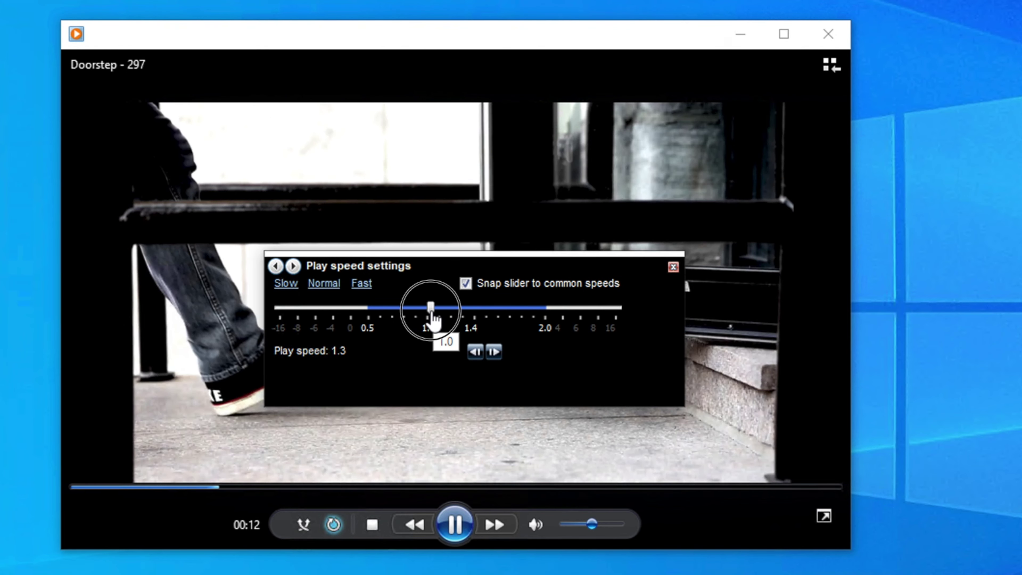